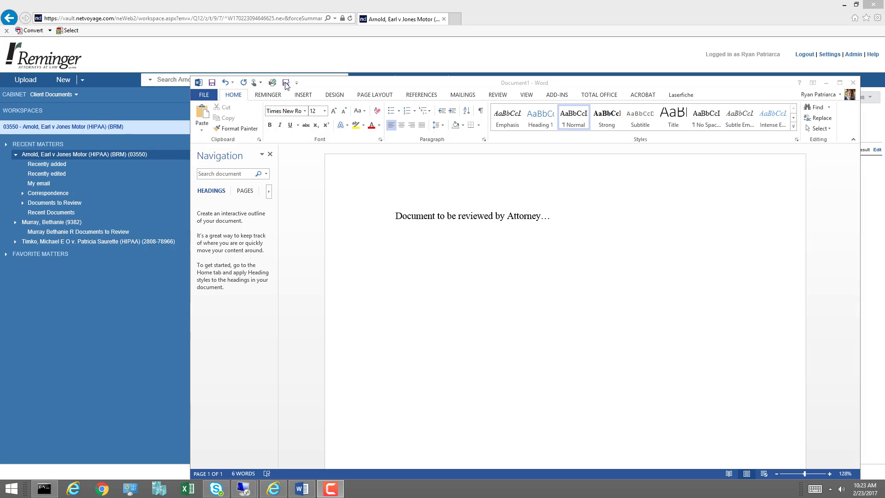
Start saving the document to the Client Documents cabinet and set its Matter field to the client's HIPAA workers' compensation matter
left_click(286, 83)
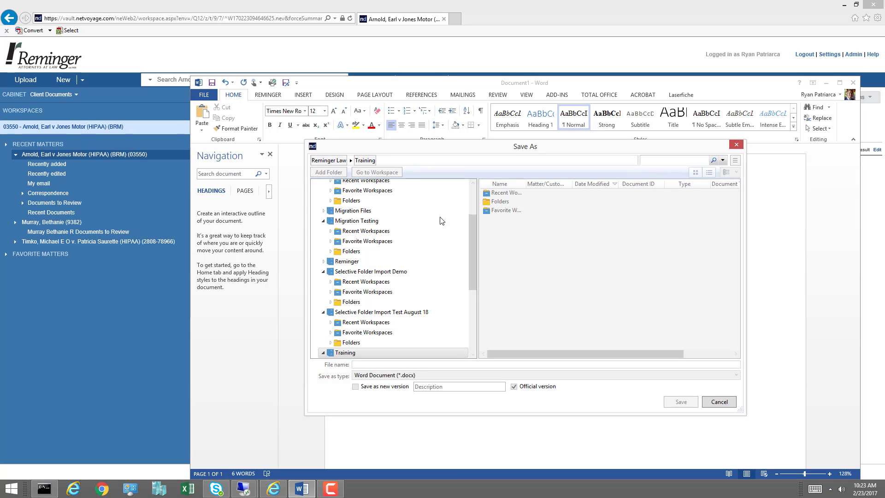
left_click(472, 211)
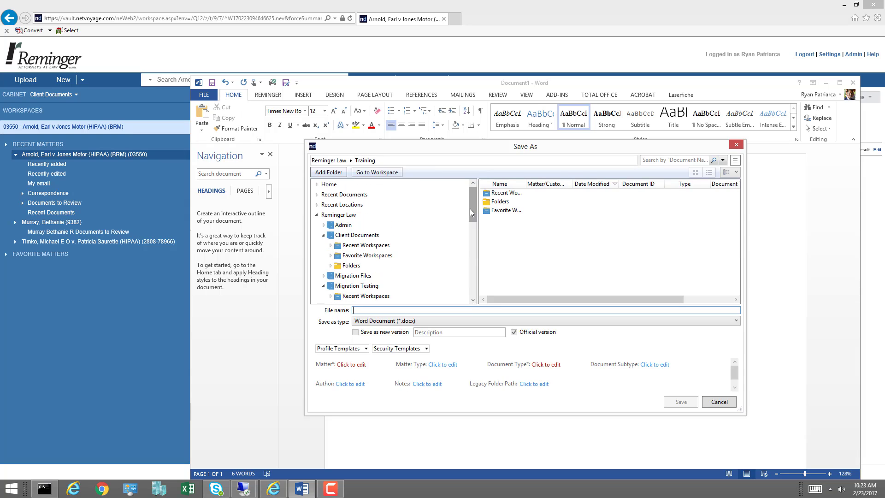
left_click(365, 236)
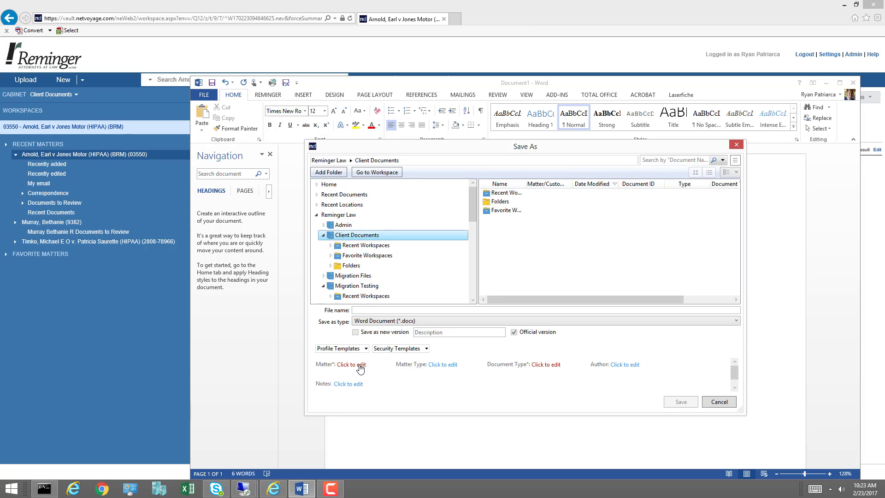
left_click(356, 364)
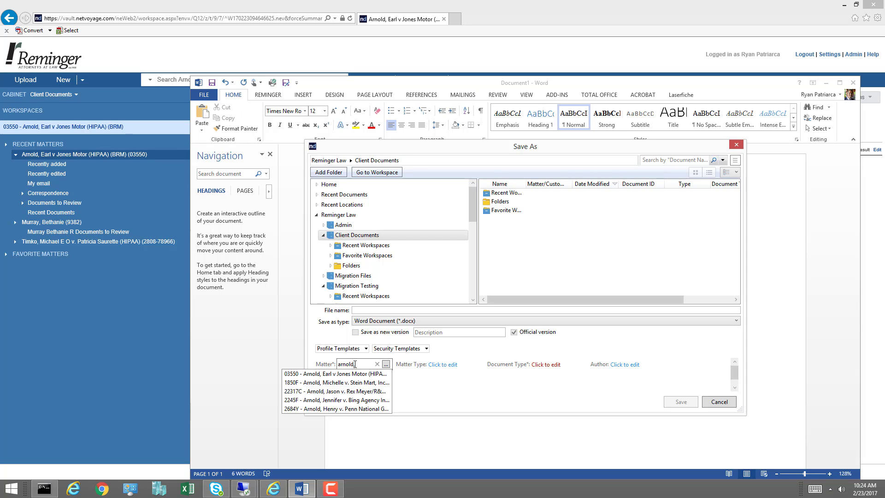
key("Down")
key("Return")
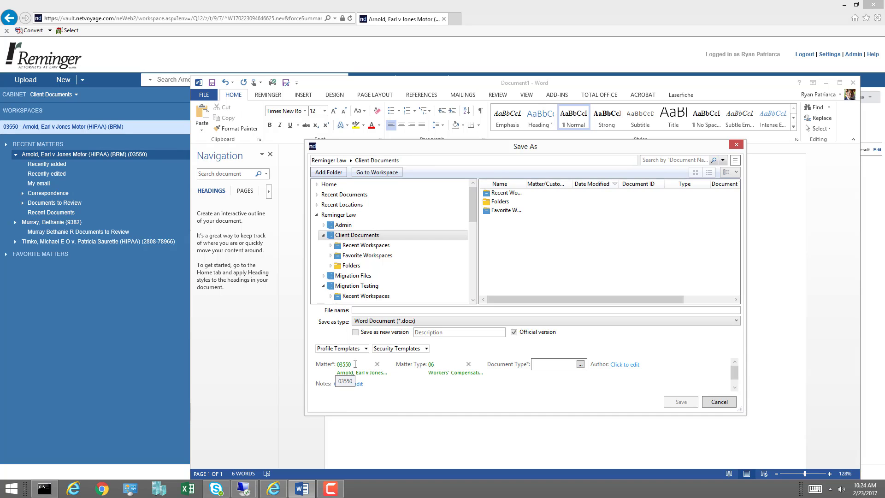
Set the document type to Documents to Review using the code dtr and fill in the reviewing attorney as author
type("dtr")
key("Tab")
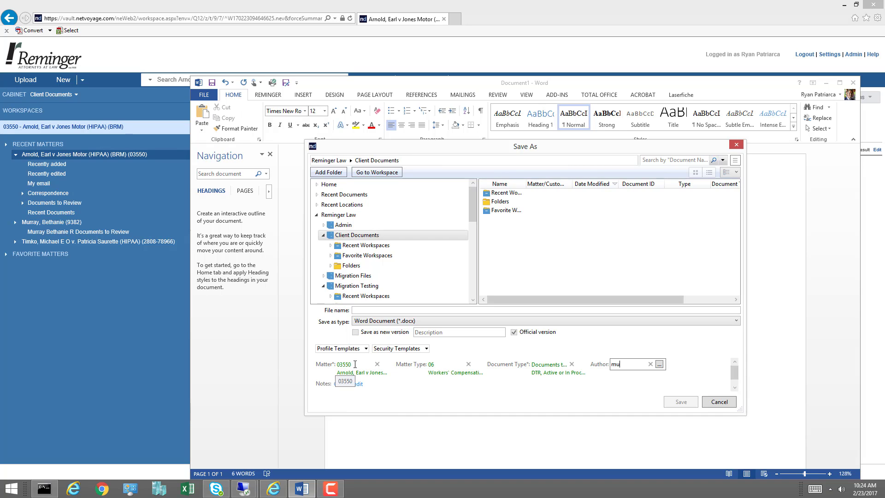
type("murr")
key("Tab")
Name the file doc1 and save it as a Word document in the Client Documents cabinet
key("shift+Tab")
key("shift+Tab")
key("shift+Tab")
key("shift+Tab")
key("shift+Tab")
key("shift+Tab")
key("shift+Tab")
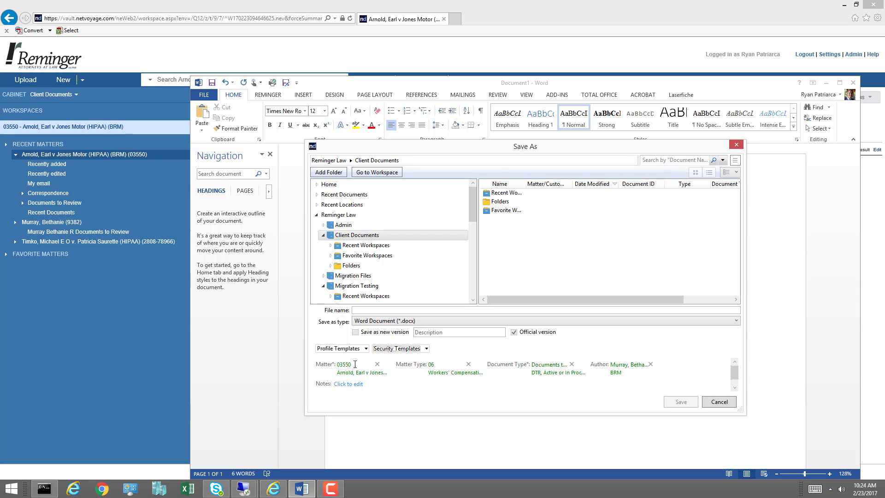
key("shift+Tab")
type("co")
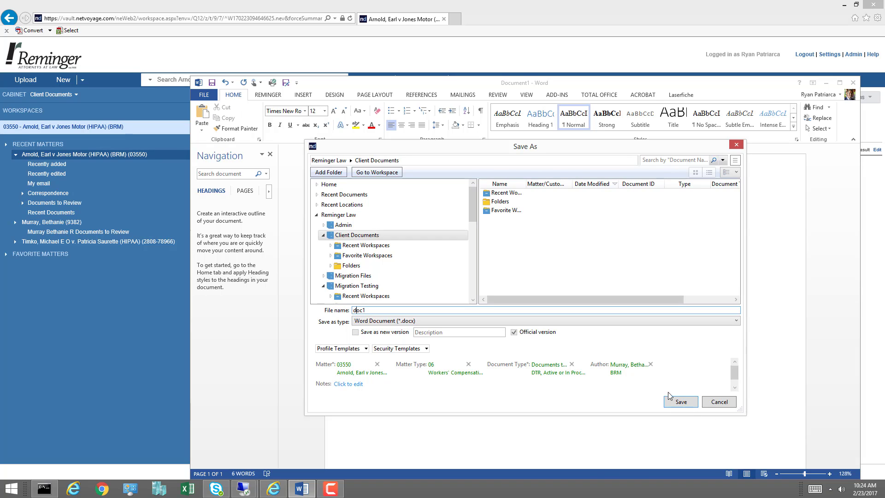
left_click(689, 403)
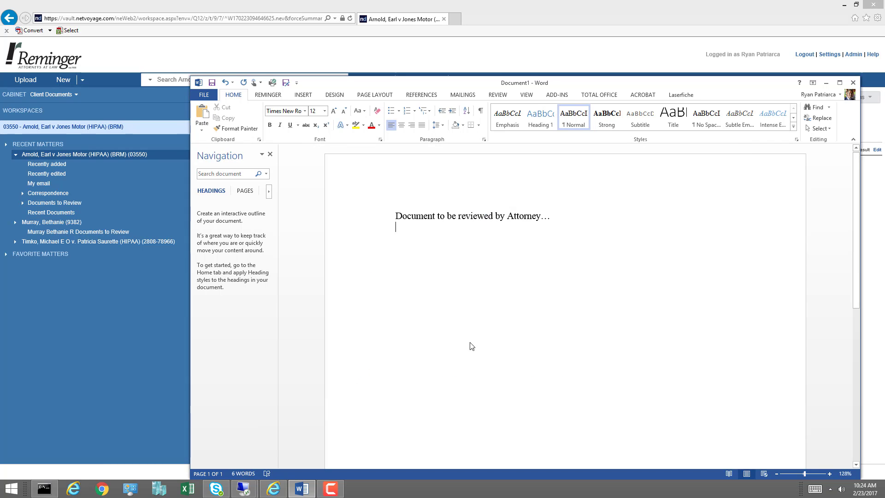
Switch to NetDocuments in the browser and look for doc1 in the matter's Documents to Review folder and the attorney's Documents to Review search
left_click(488, 6)
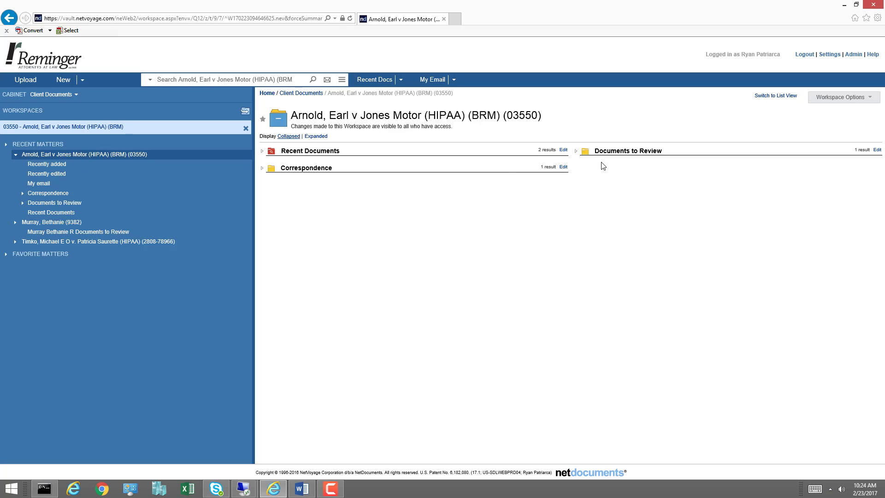
left_click(133, 155)
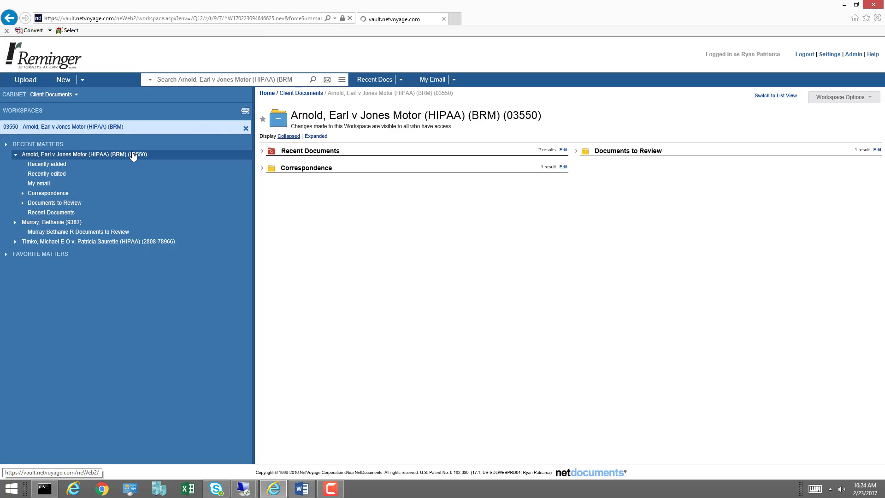
left_click(579, 152)
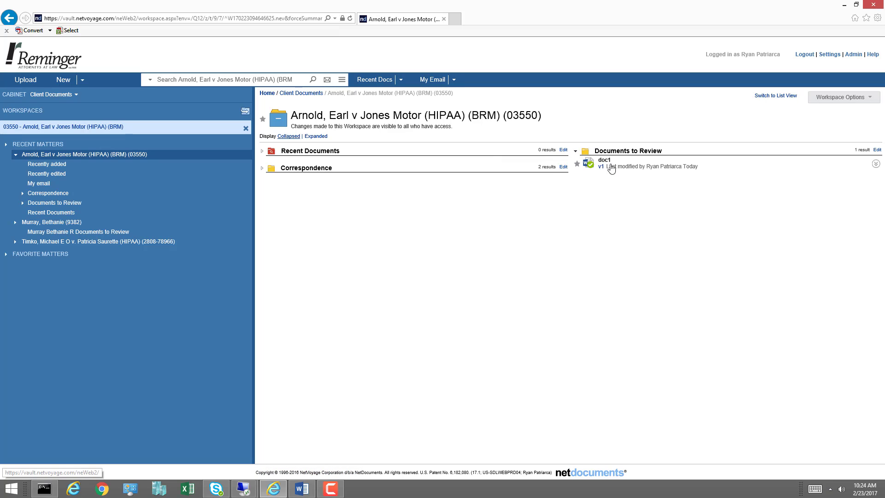
left_click(54, 225)
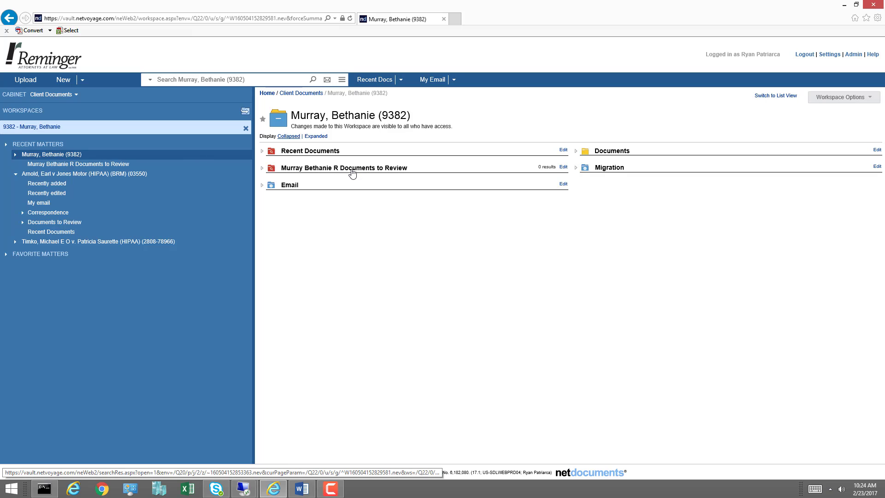
left_click(352, 172)
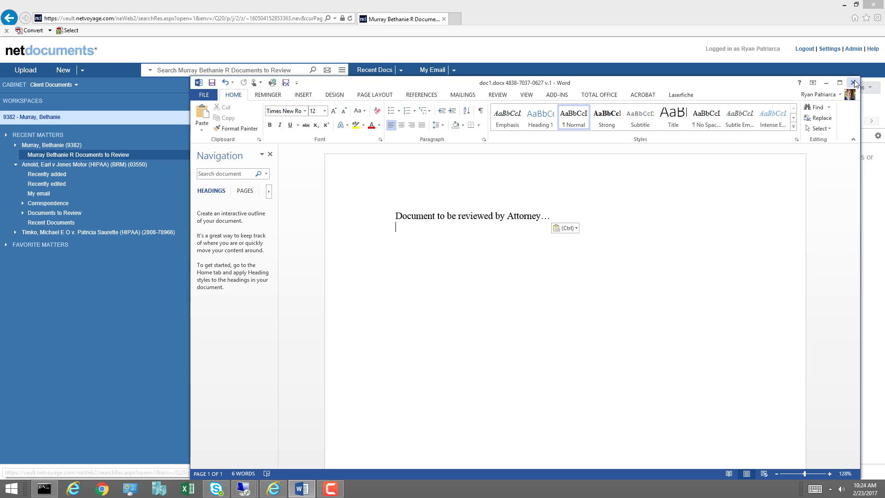
Close doc1 in Word to check it in and reload the attorney's Documents to Review search in the browser
left_click(853, 83)
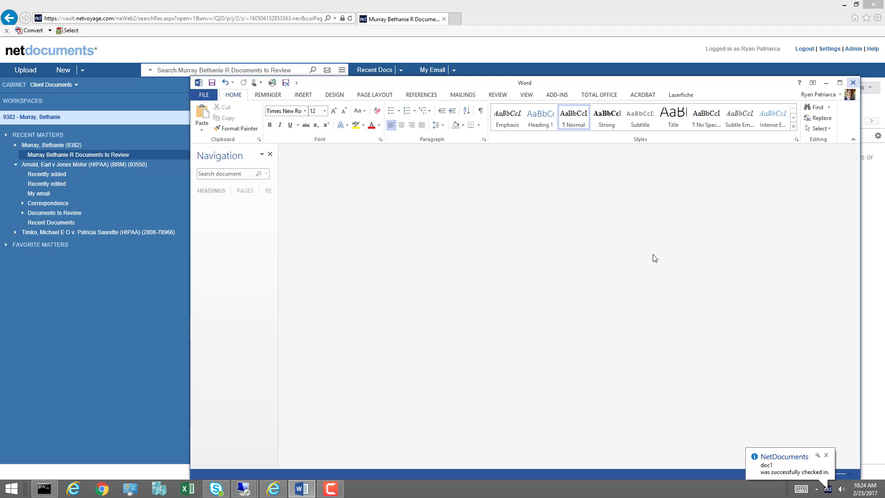
left_click(537, 24)
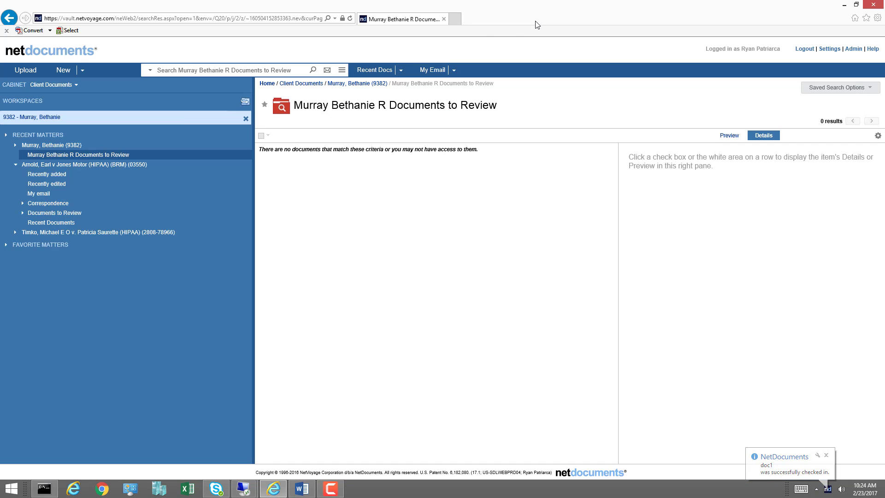
left_click(351, 21)
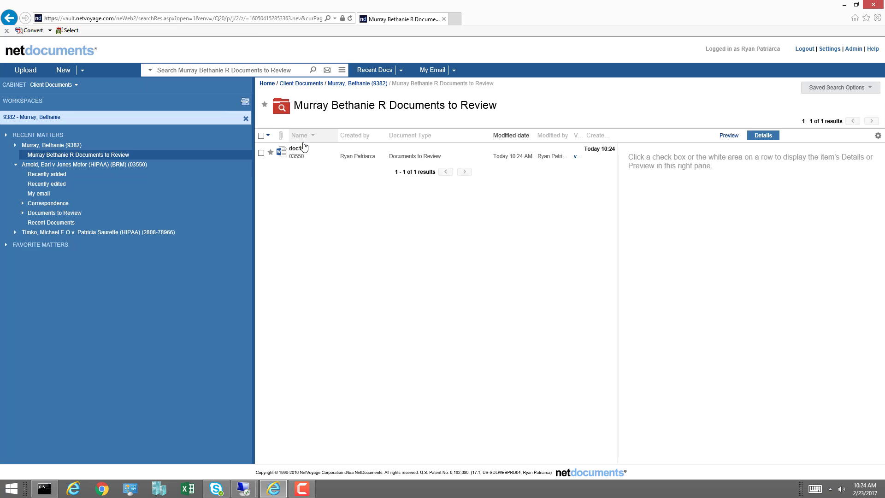
Change doc1's document type to Correspondence in its profile details and save the changes
left_click(360, 157)
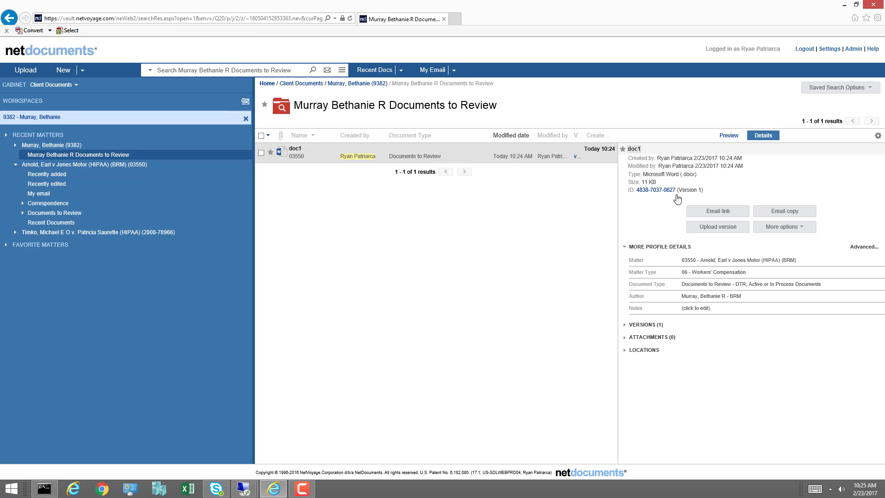
left_click(712, 286)
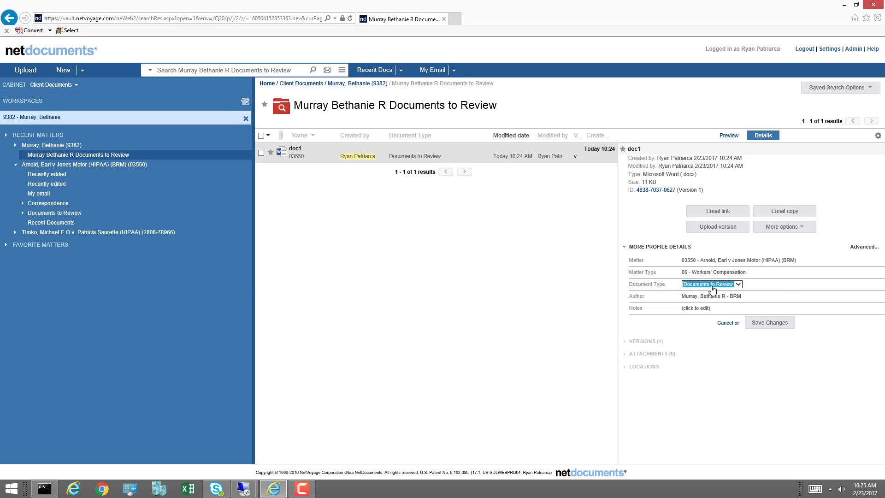
left_click(713, 286)
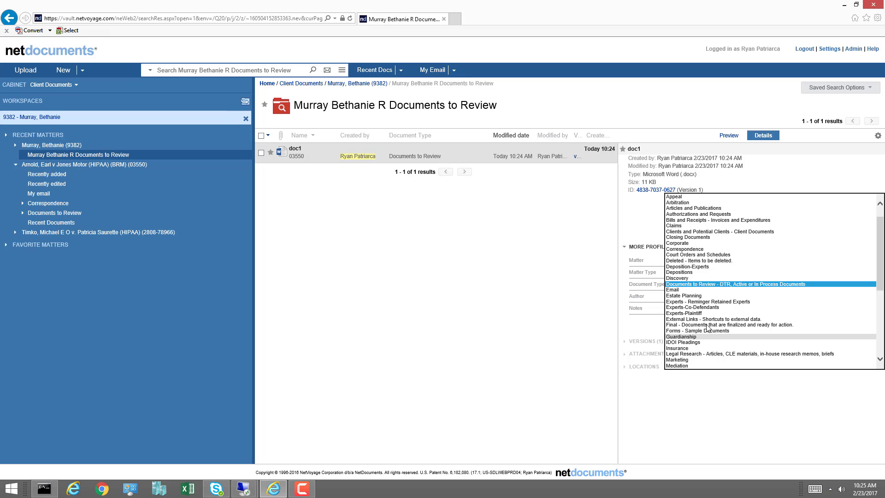
left_click(695, 250)
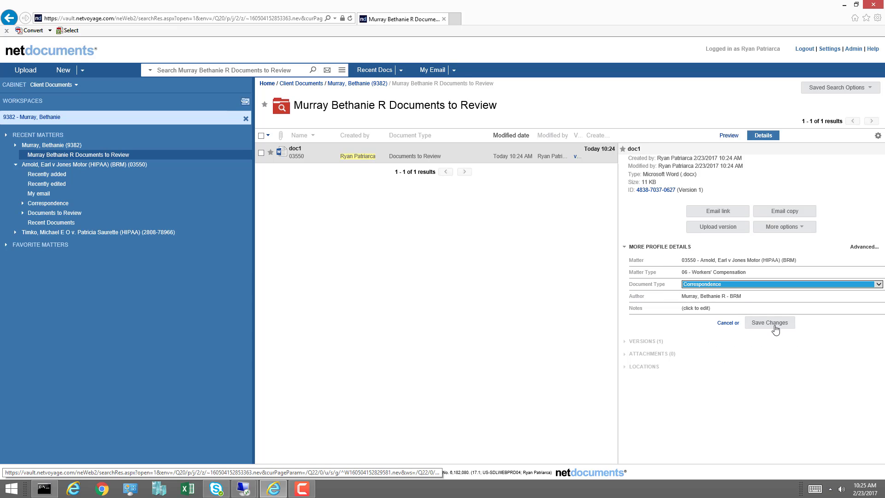
left_click(774, 325)
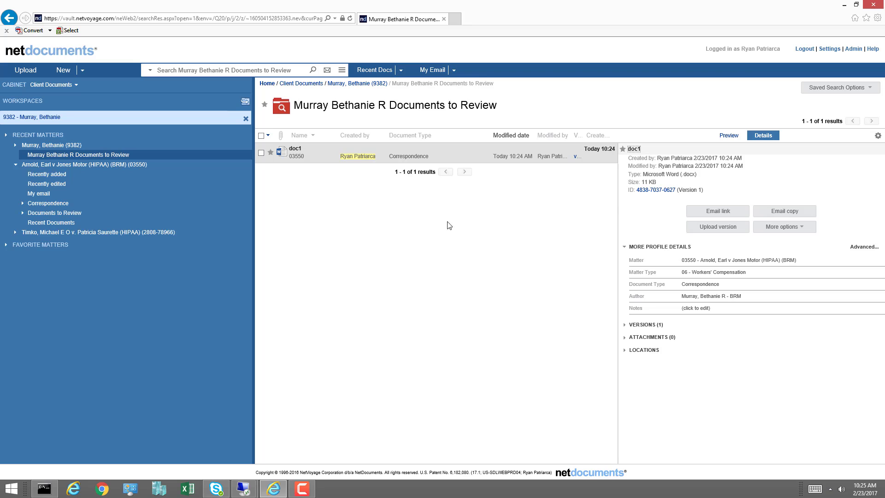
Inspect doc1's listing and profile details in the client matter's Documents to Review and Correspondence folders
left_click(101, 167)
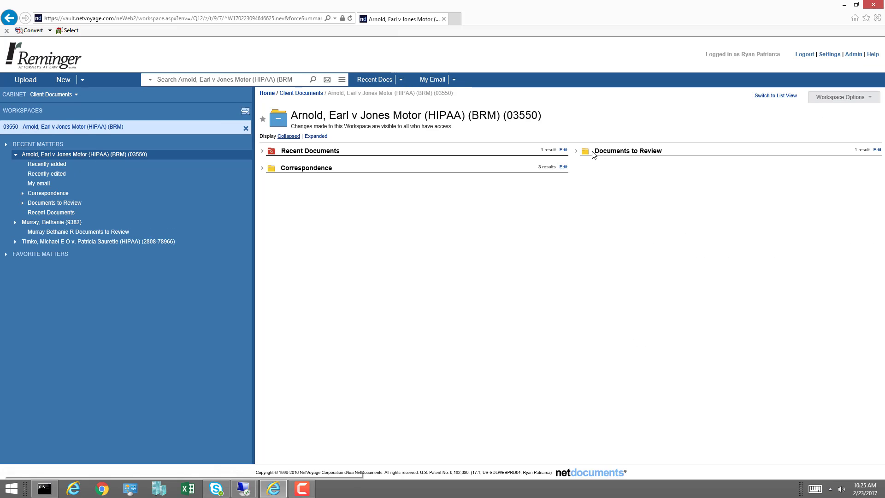
left_click(576, 152)
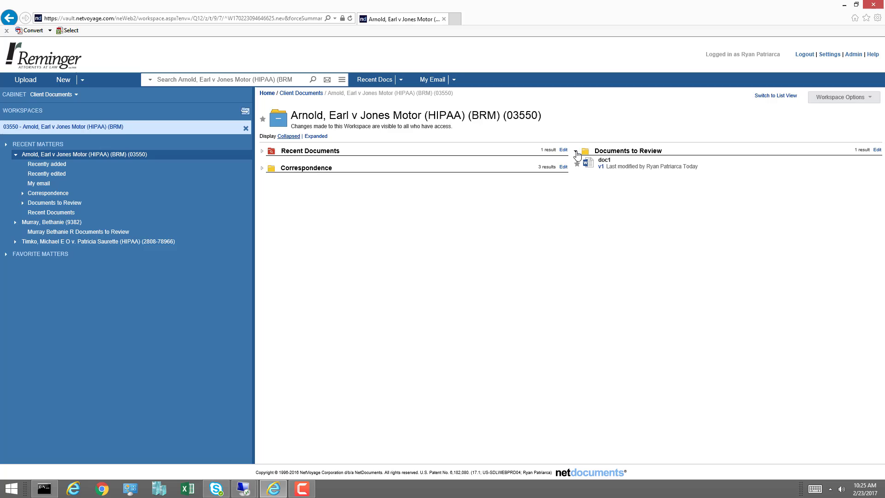
left_click(262, 167)
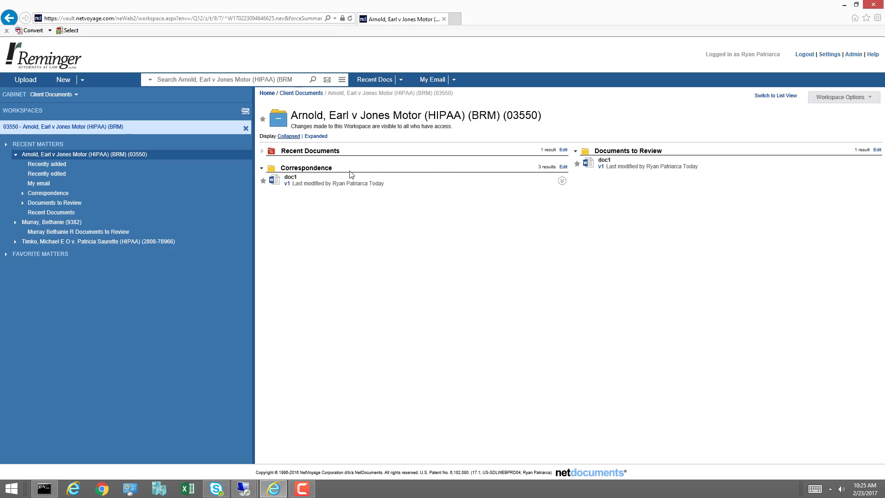
left_click(624, 156)
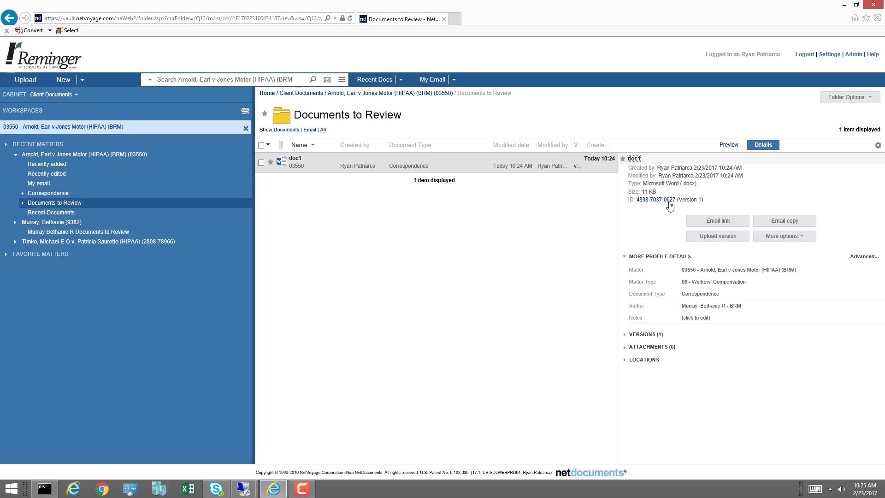
left_click(57, 194)
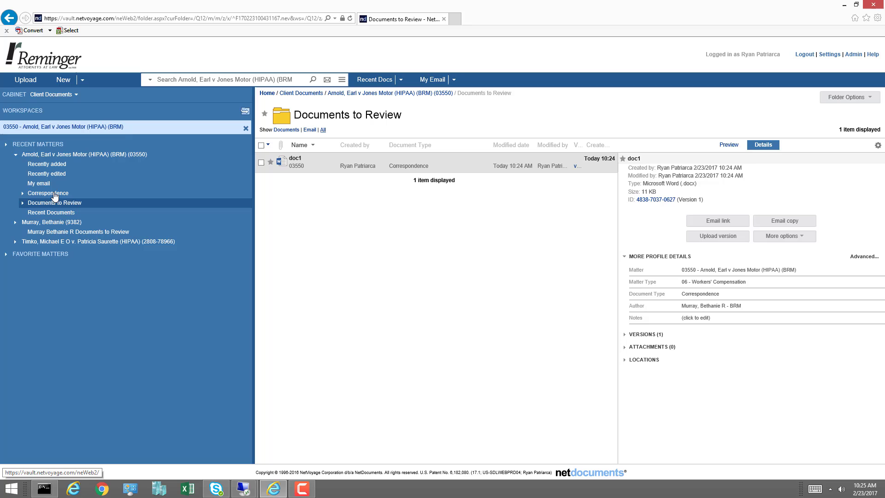
left_click(387, 165)
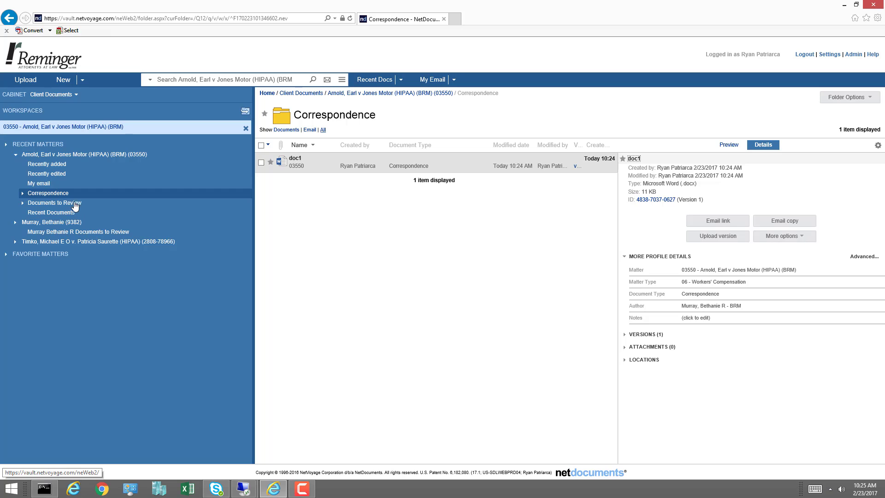
Recheck the client matter's Documents to Review folder and the attorney's Documents to Review saved search for doc1
left_click(70, 155)
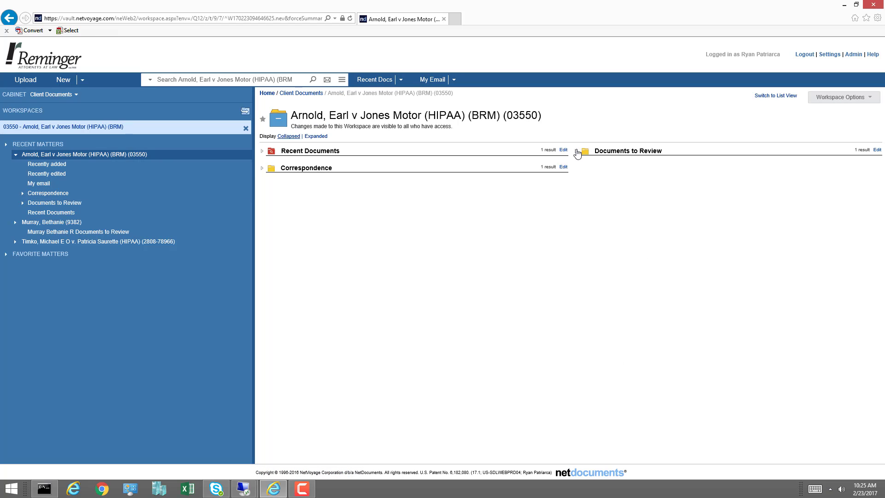
left_click(576, 151)
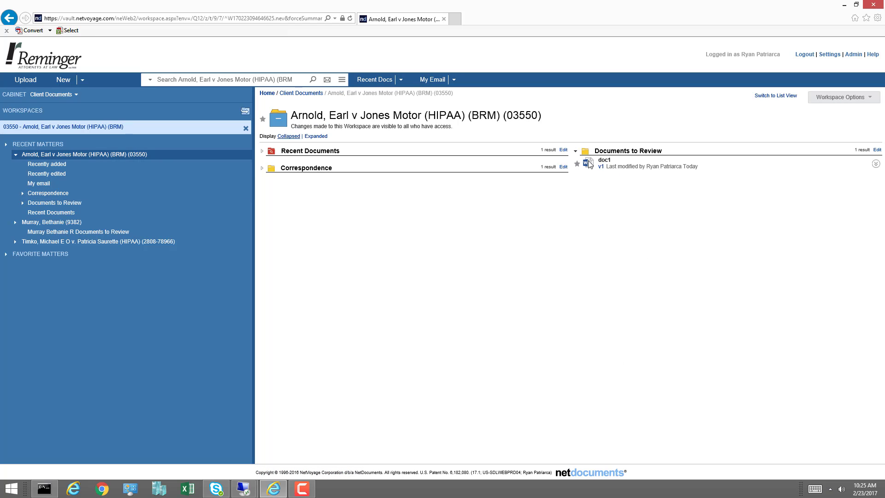
left_click(44, 193)
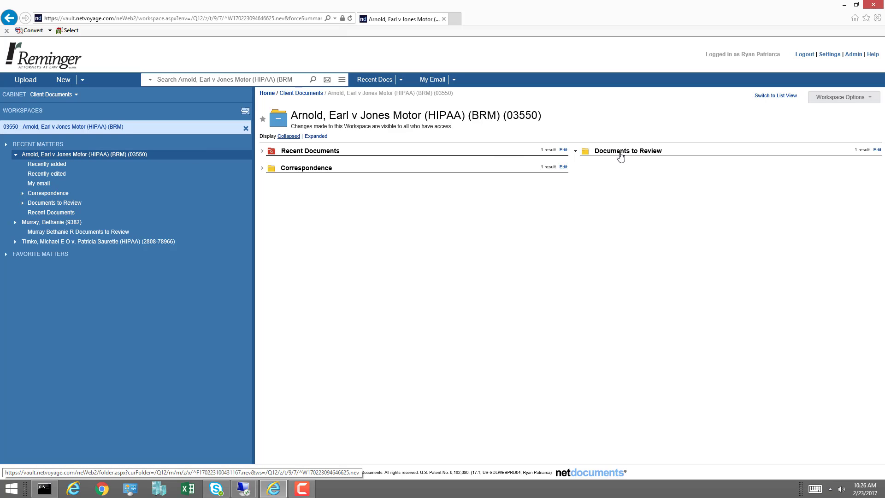
left_click(84, 233)
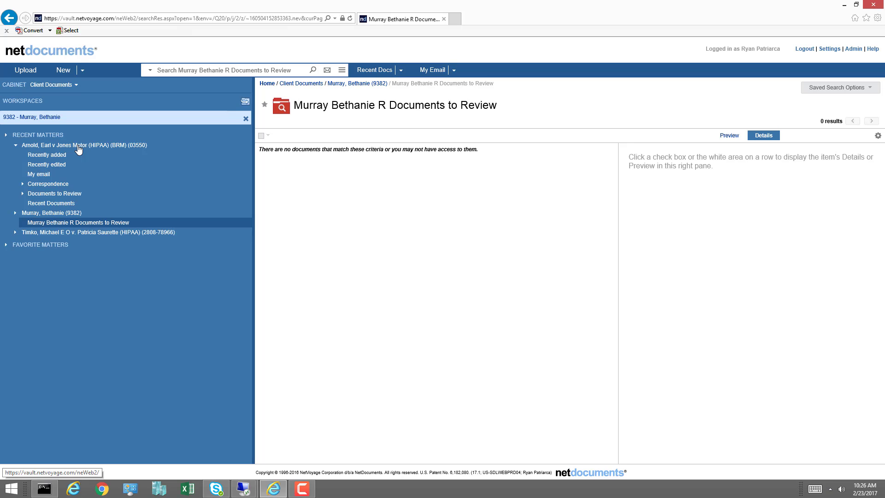
Launch Word with the winword command to start a new blank document
right_click(11, 488)
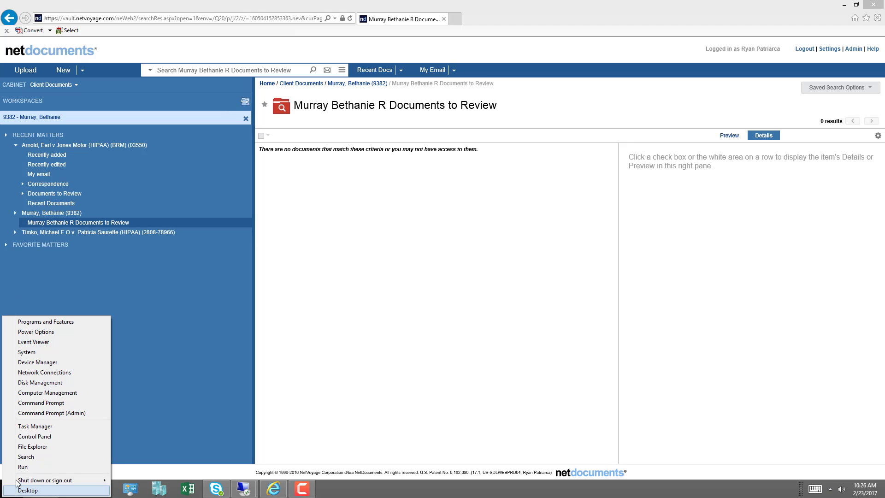
left_click(23, 466)
type("win")
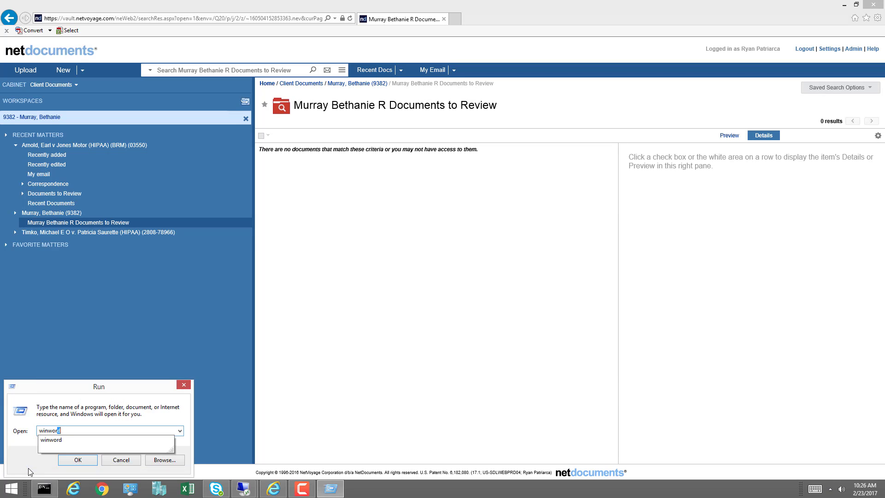
type("wor")
key("Return")
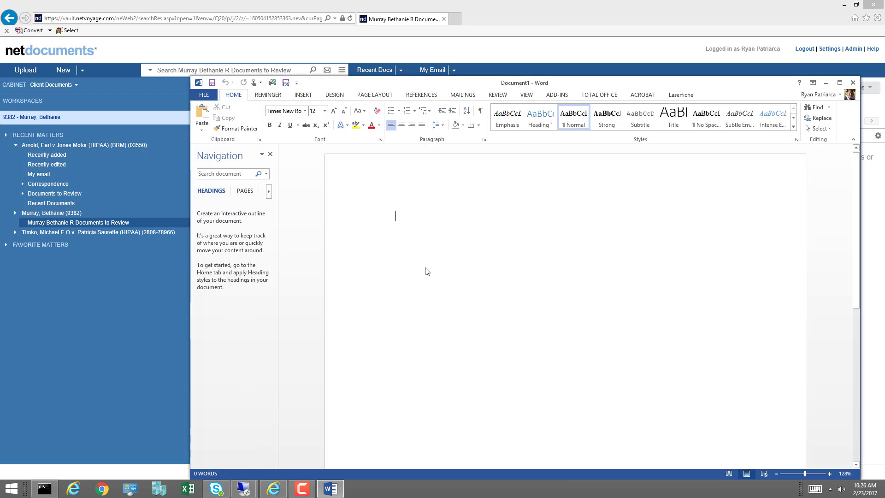
Add the text "Document to be reviewed by Attorney…" and begin saving the document to the Client Documents cabinet in NetDocuments
type("Document to be reviewed by Attorney…")
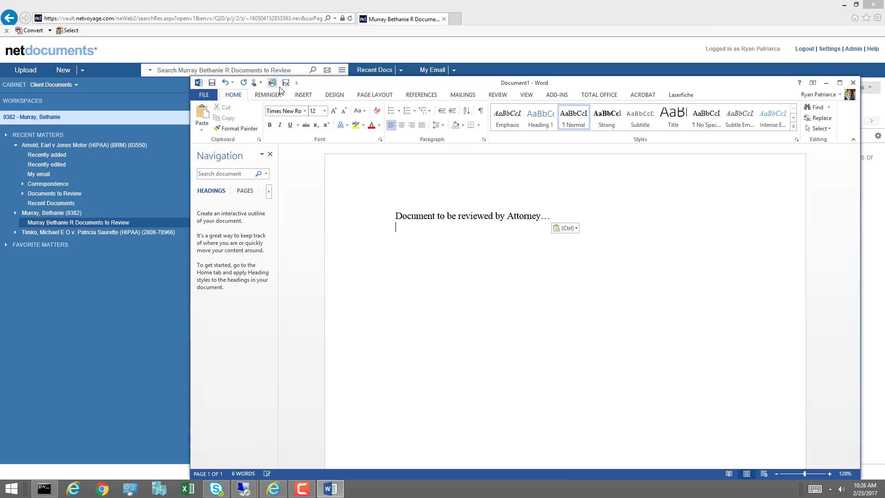
left_click(286, 84)
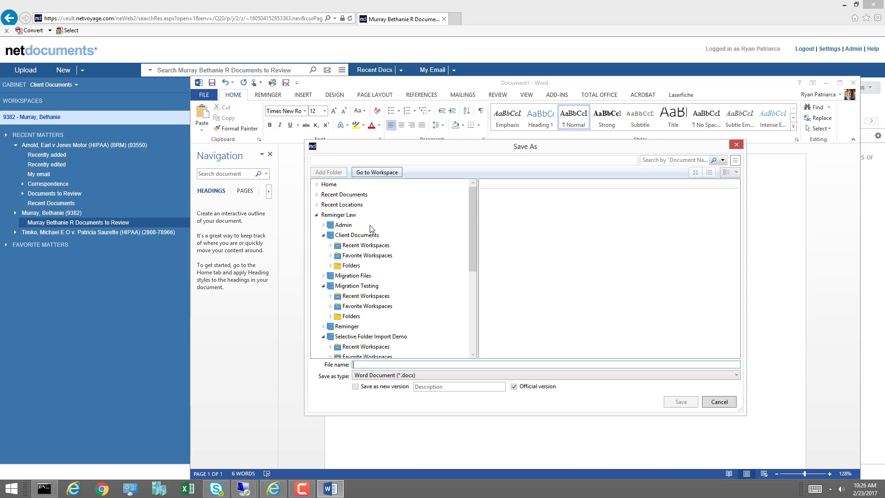
left_click_drag(474, 242, 472, 198)
left_click(357, 228)
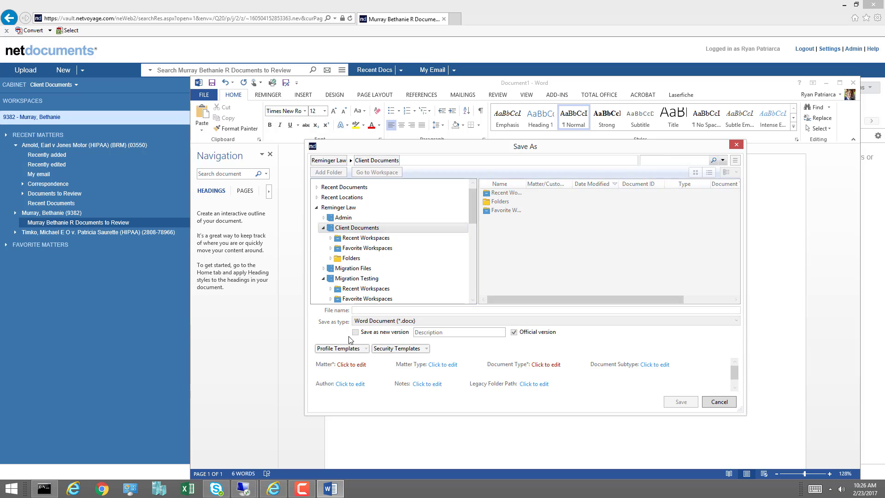
Profile the document with the client's workers' compensation matter, the Documents to Review document type and the reviewing attorney as author
left_click(351, 365)
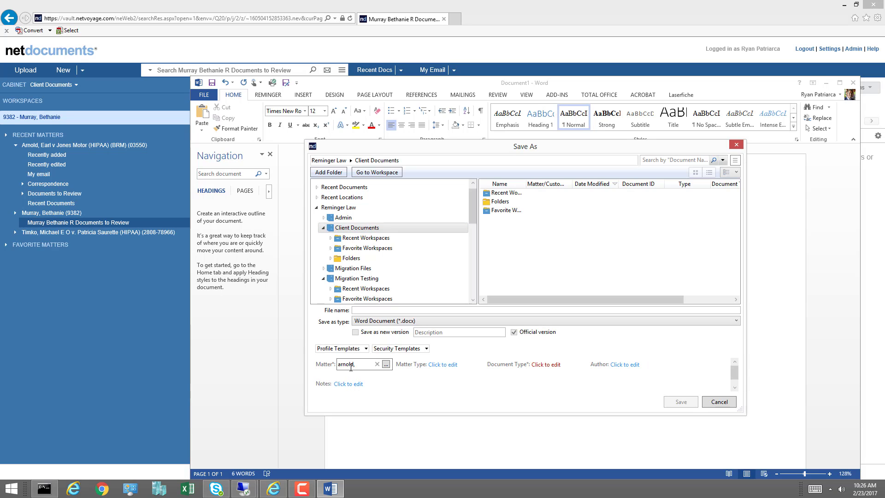
type("arnold,")
key("Down")
key("Return")
key("Tab")
key("Tab")
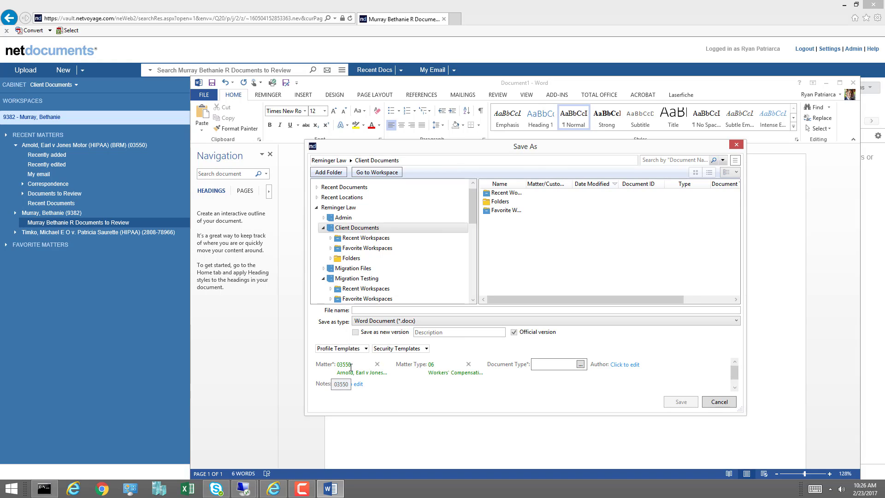
type("d")
key("Tab")
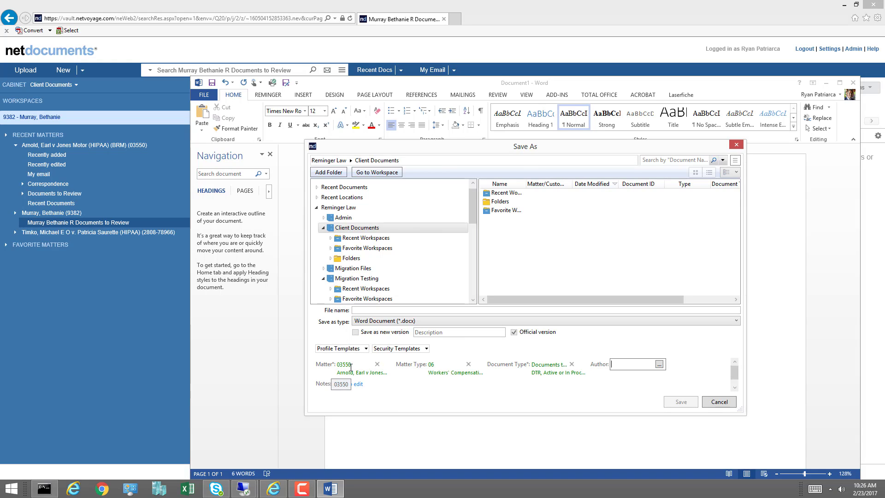
type("murr")
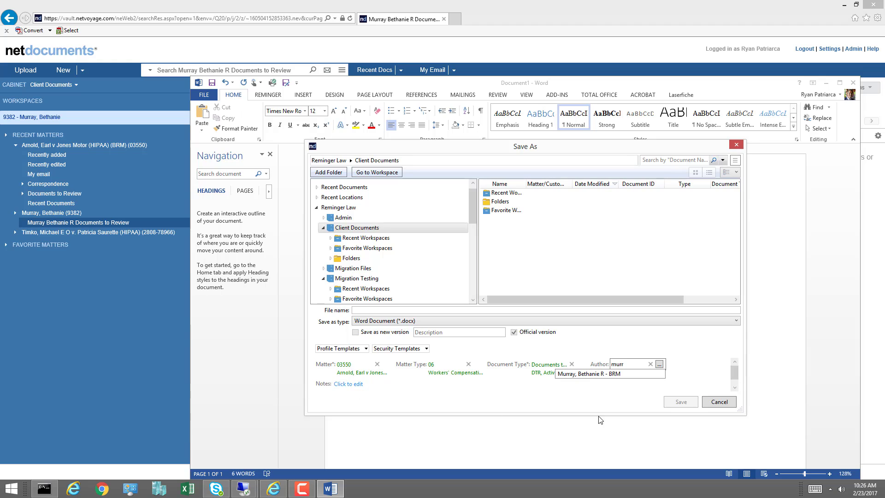
left_click(584, 374)
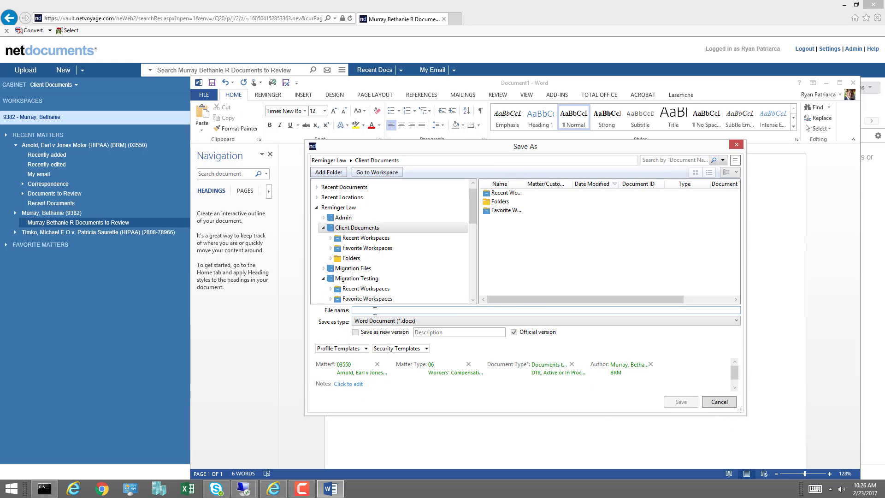
Name the file doc2, save it to NetDocuments and close the Word document
left_click(372, 310)
type("doc2")
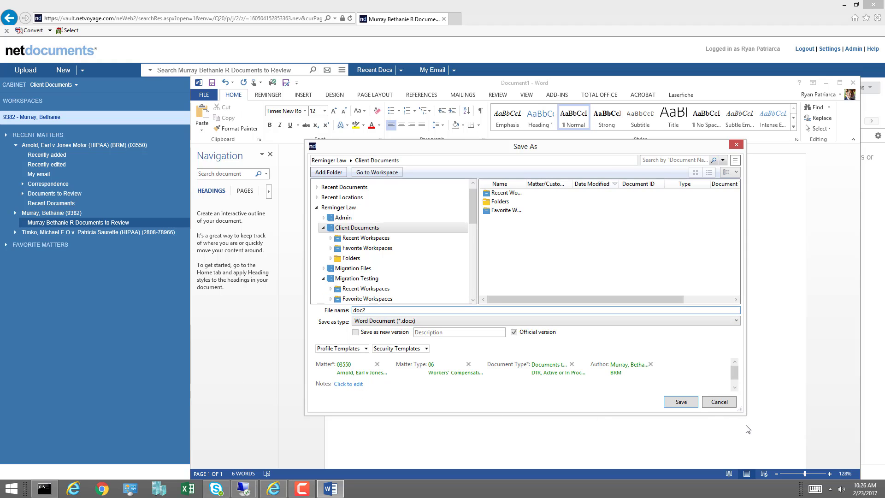
left_click(681, 401)
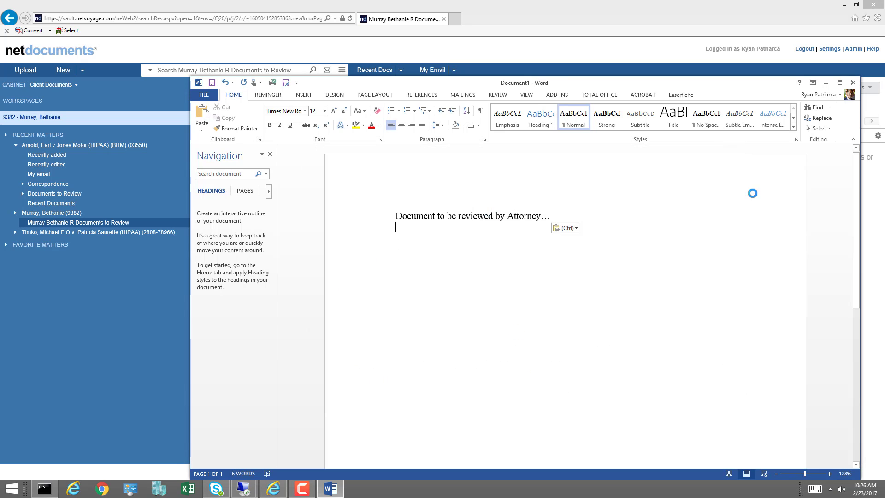
left_click(853, 84)
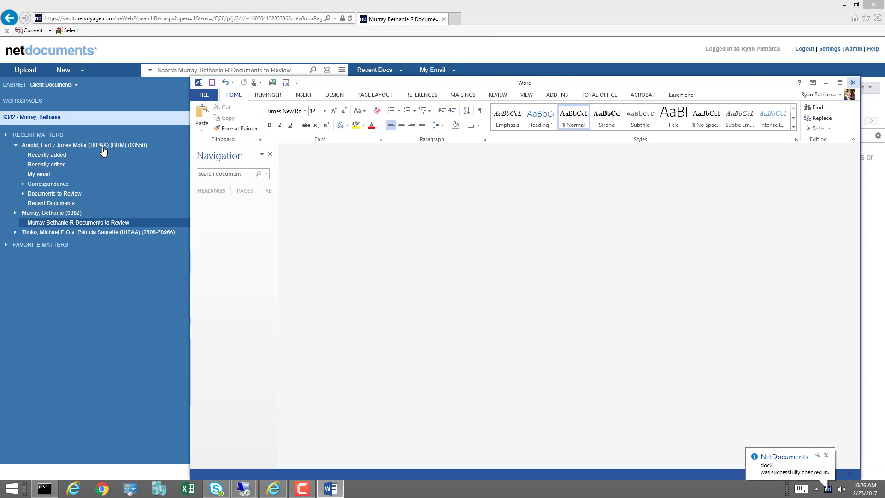
Refresh the attorney's Documents to Review saved search in the NetDocuments browser window and show doc2's profile details
left_click(67, 214)
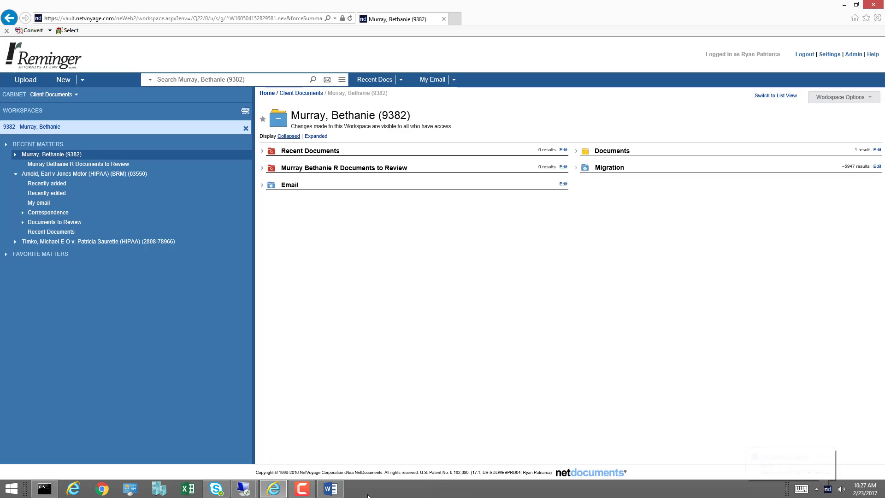
left_click(315, 170)
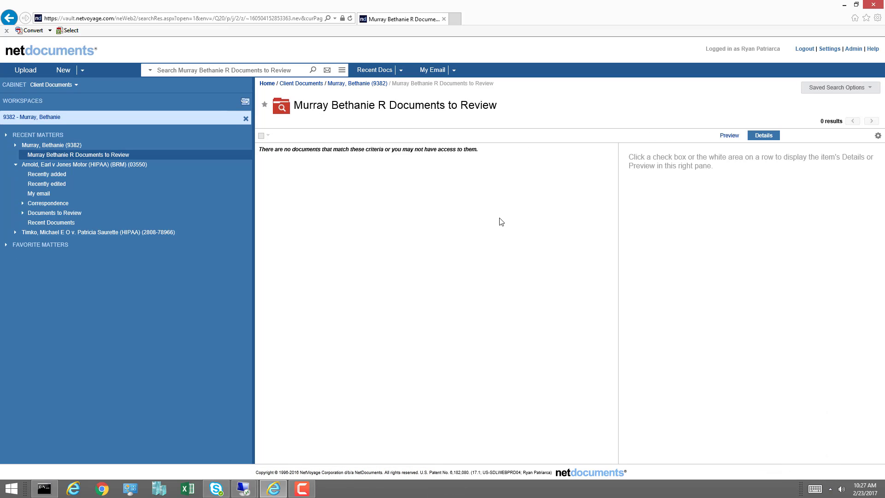
left_click(351, 19)
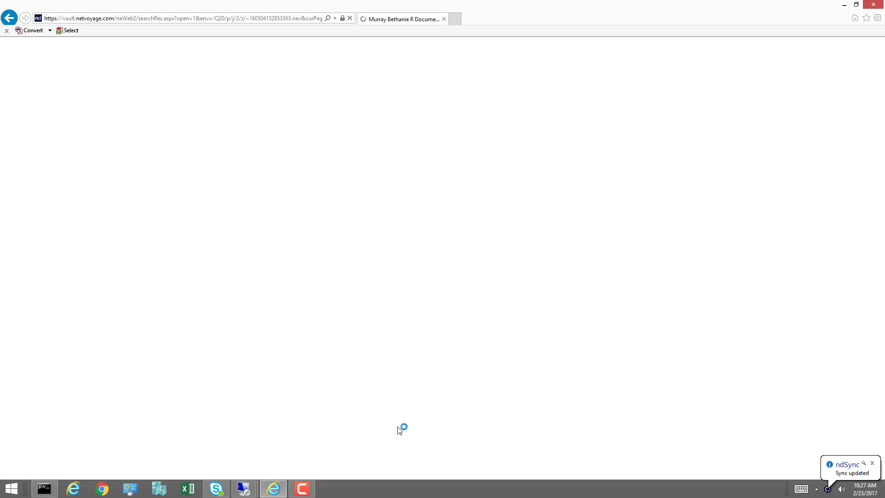
left_click(343, 154)
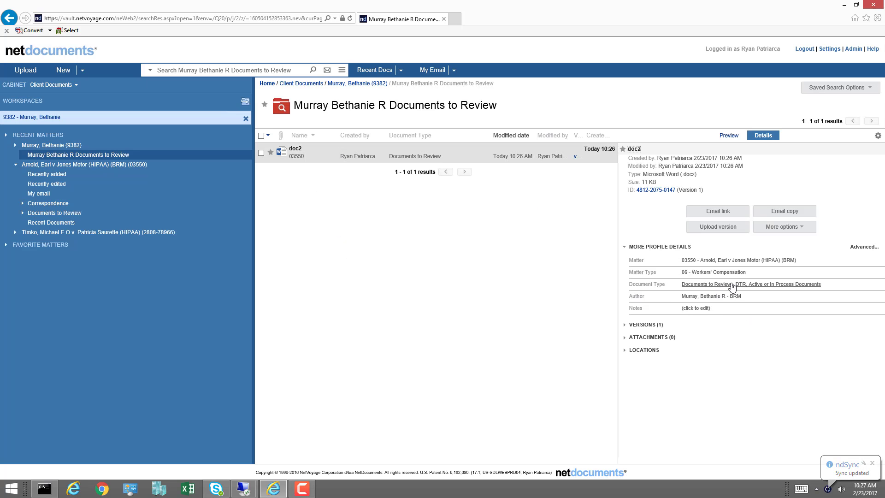
Change doc2's document type to Pleadings in its profile details and save the change
left_click(703, 285)
left_click(703, 286)
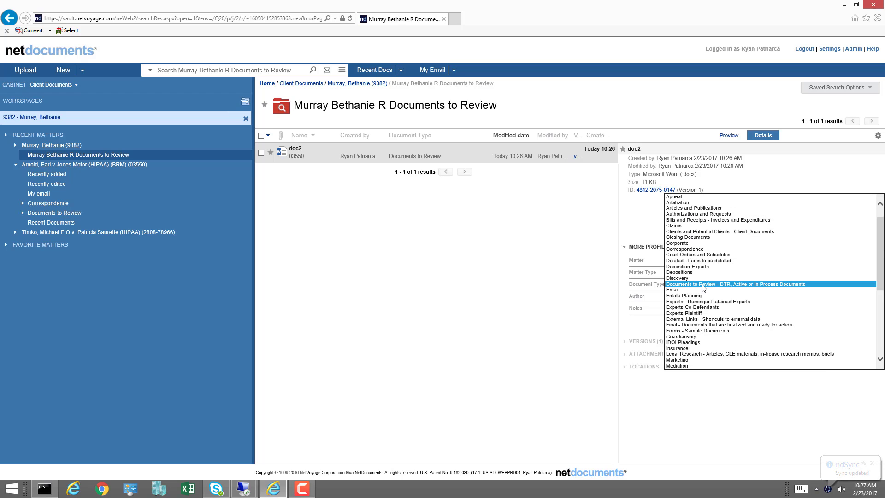
scroll(707, 312, "down", 3)
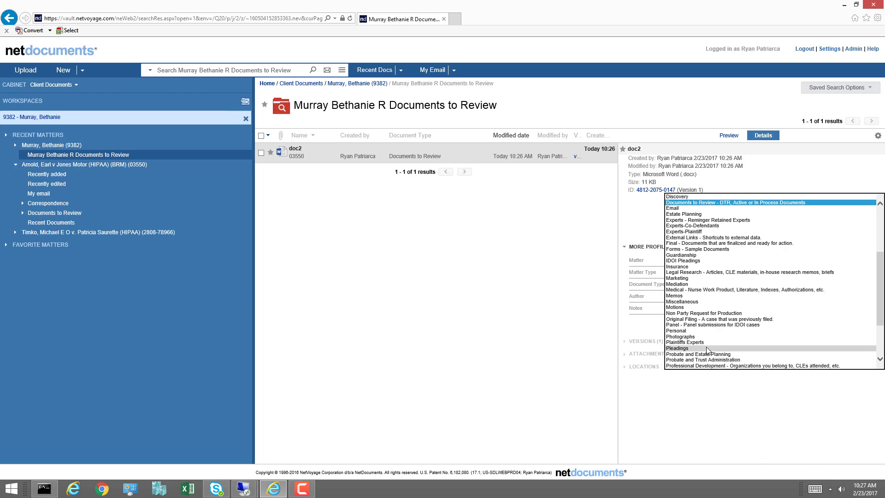
left_click(707, 348)
left_click(766, 326)
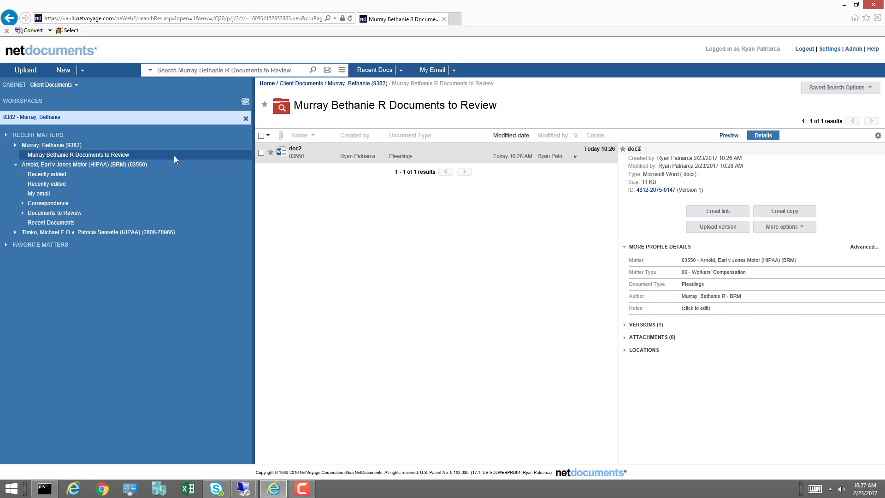
Check the client matter's Documents to Review and Pleadings folders and the attorney's Documents to Review saved search for doc2
left_click(124, 166)
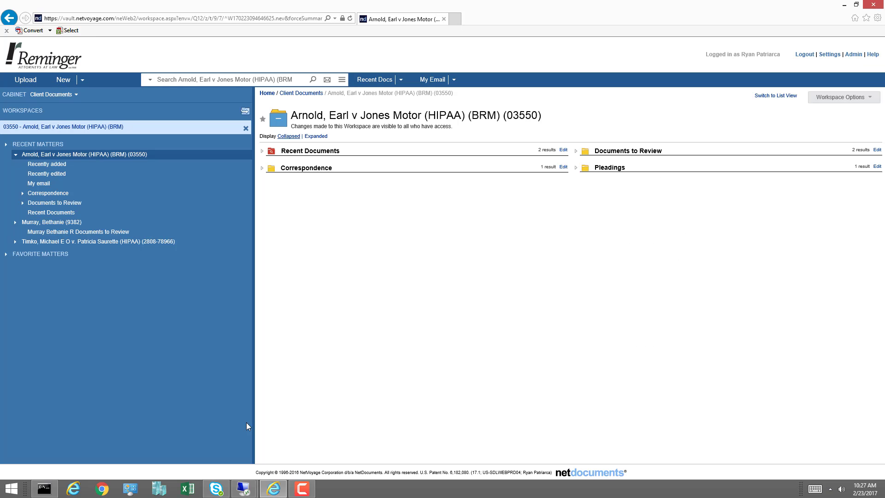
left_click(576, 151)
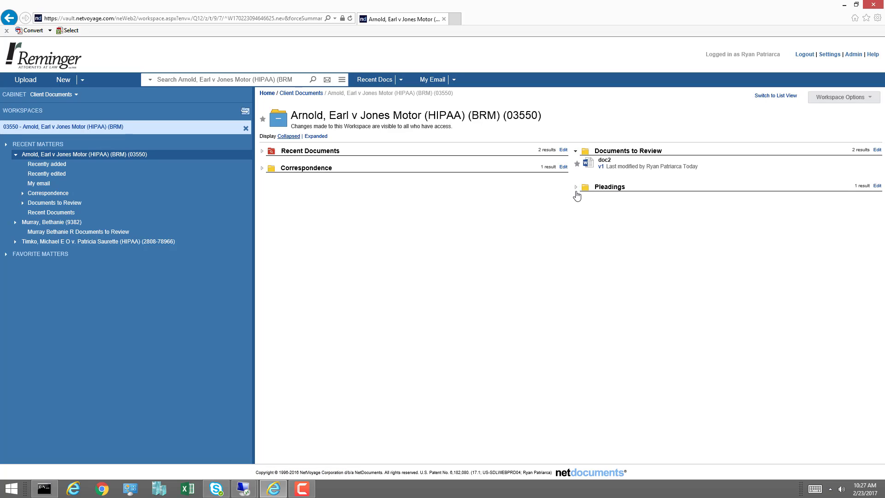
left_click(576, 187)
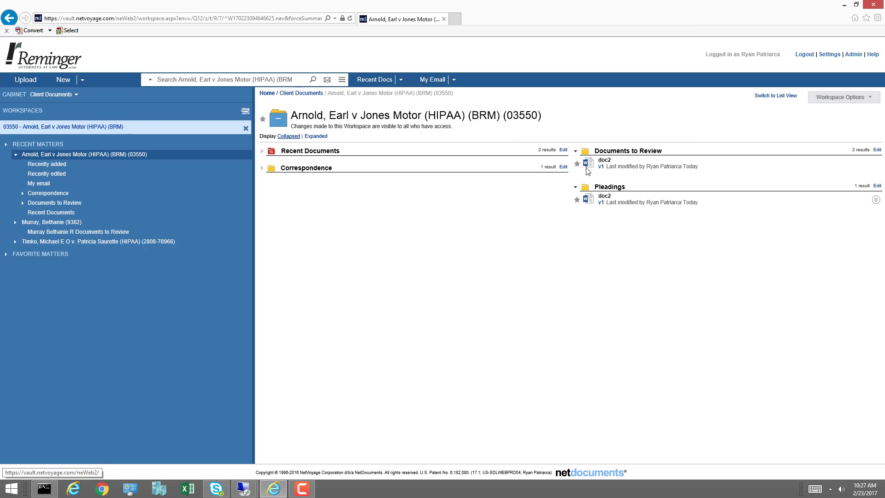
left_click(576, 152)
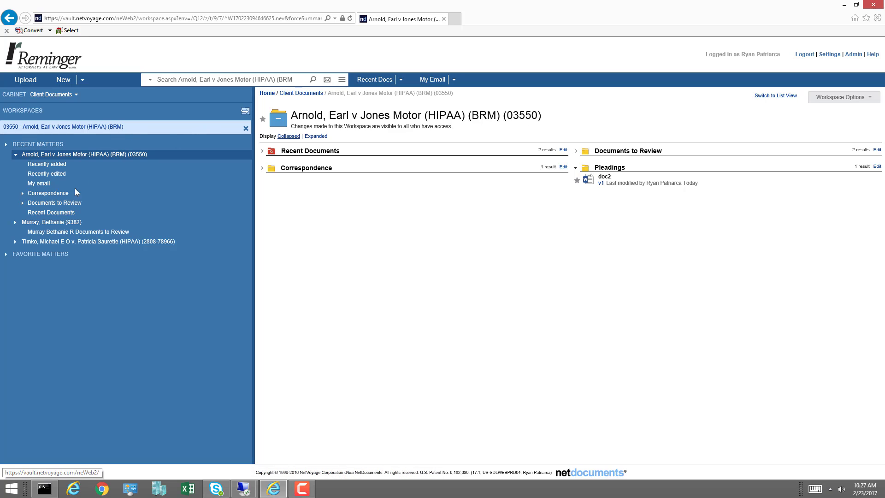
left_click(69, 224)
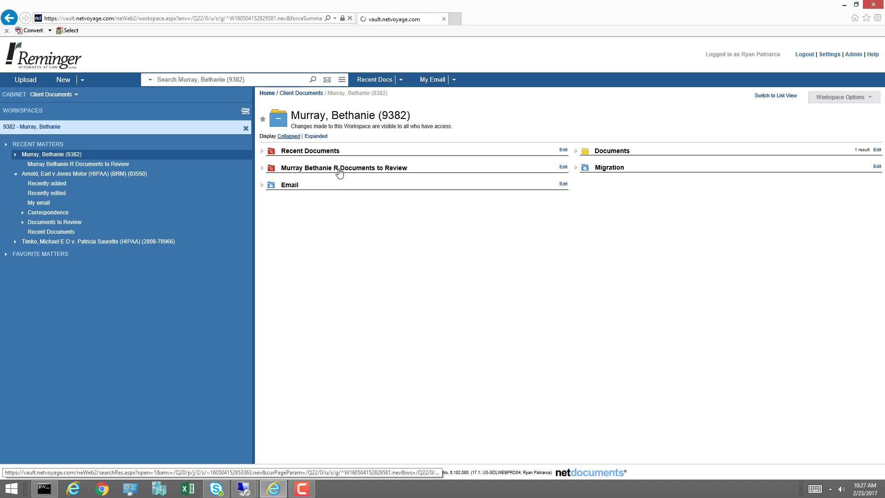
left_click(339, 169)
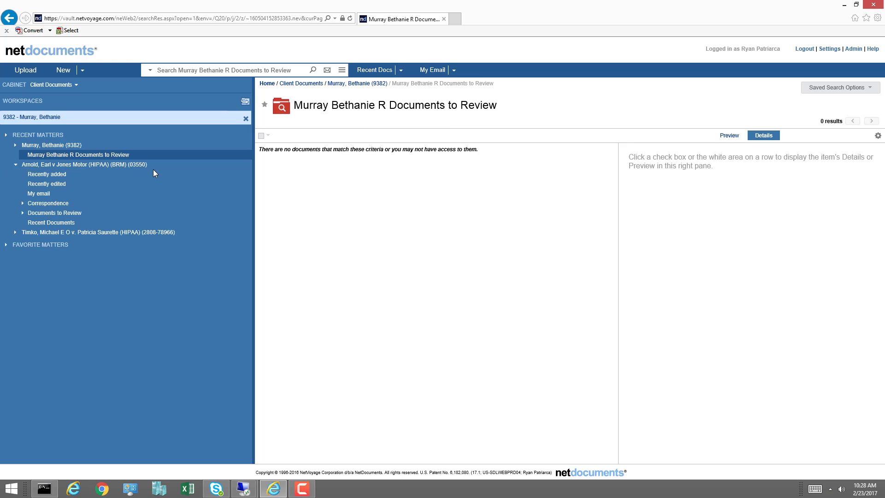
Open the client matter's Documents to Review folder and examine doc2's profile details there
left_click(101, 171)
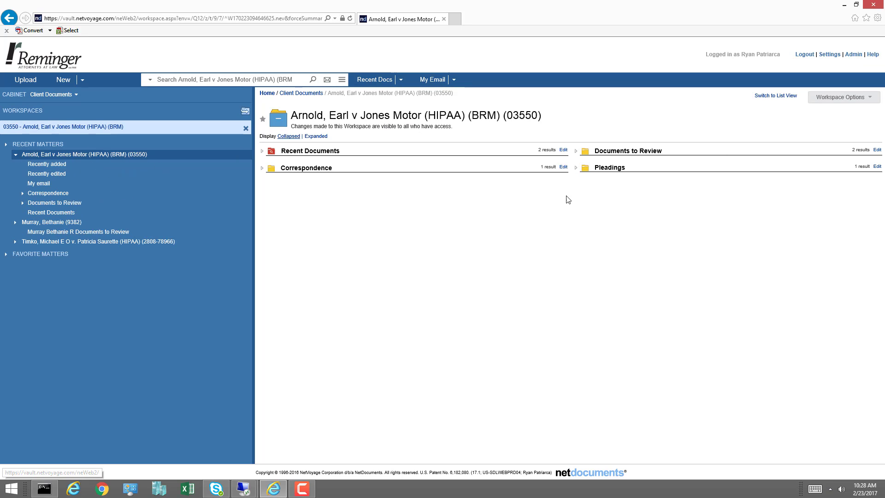
left_click(576, 153)
left_click(618, 154)
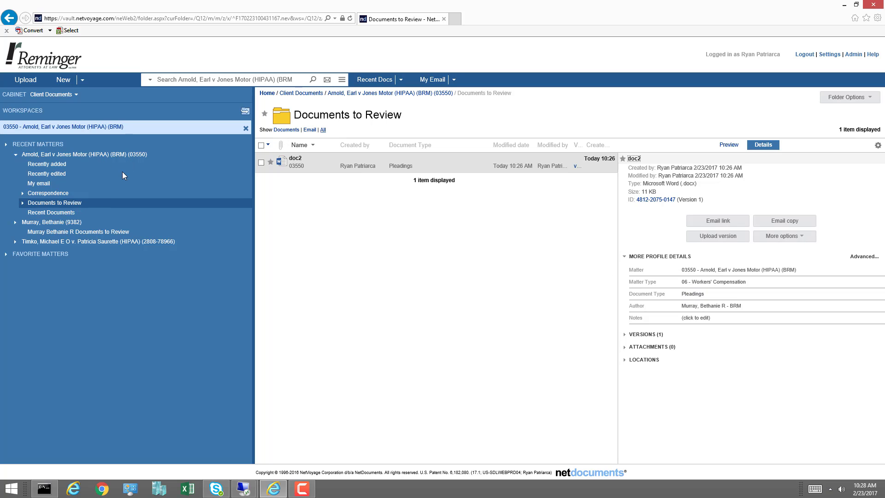
Move doc2 from the client matter's Documents to Review folder to its Pleadings folder and check both folders' contents
left_click(114, 160)
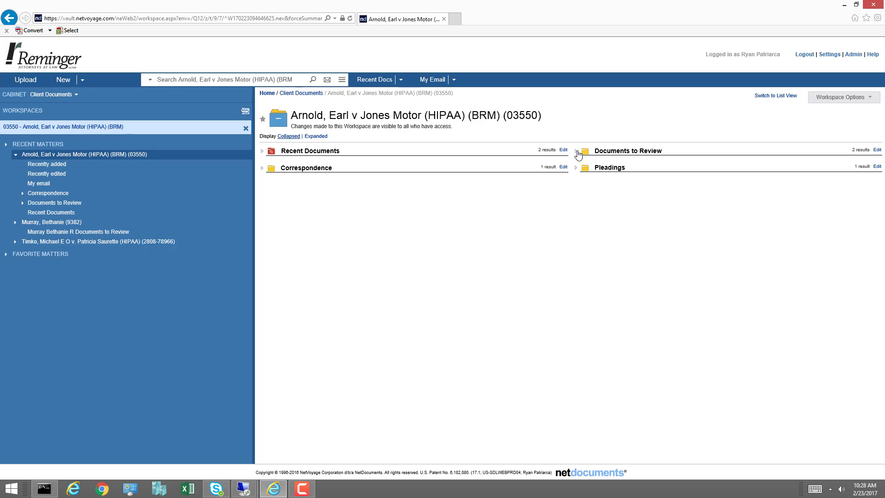
left_click(576, 151)
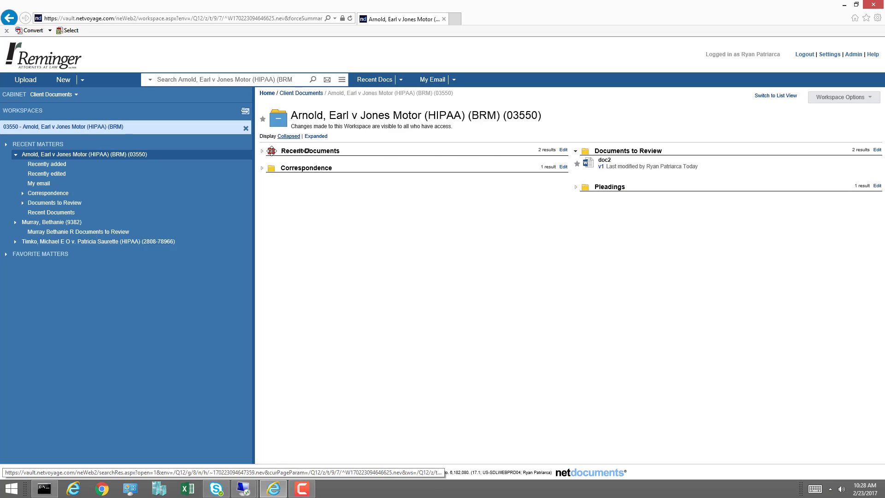
left_click_drag(601, 162, 620, 155)
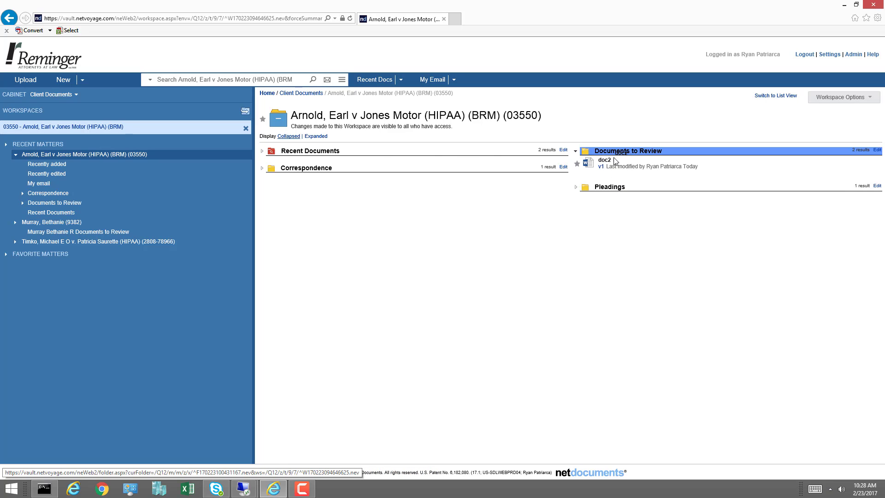
left_click(505, 278)
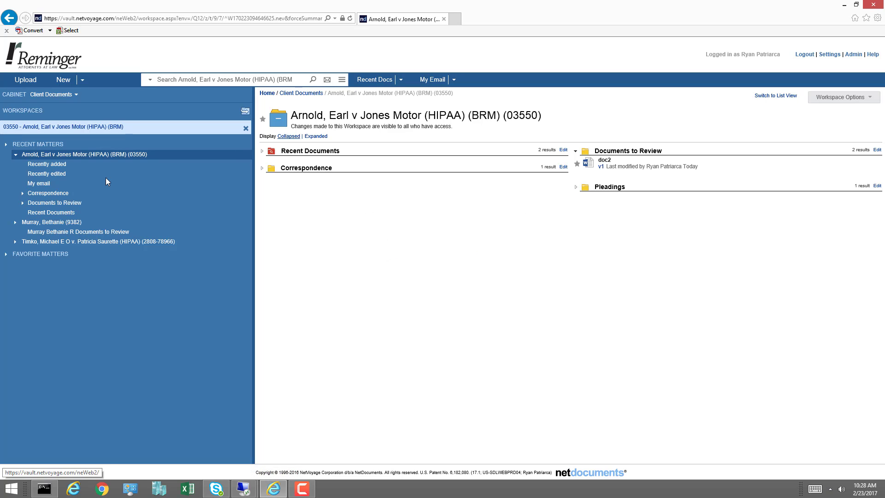
left_click(16, 155)
left_click(15, 155)
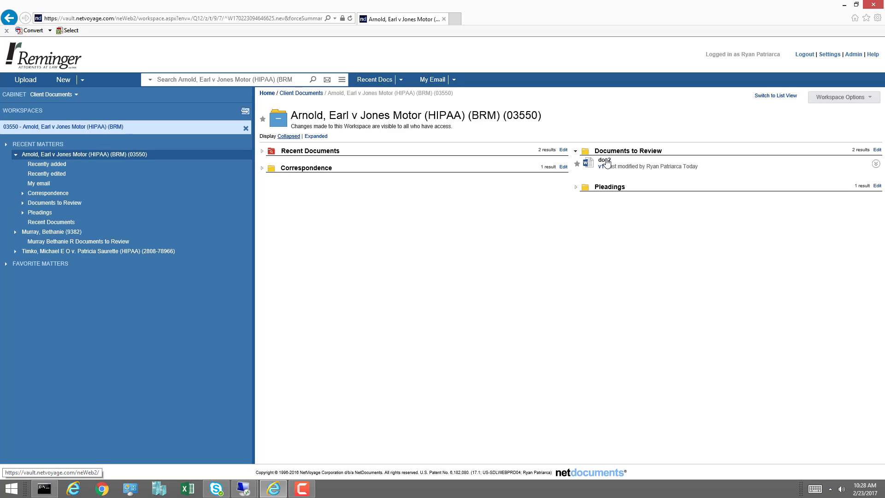
left_click_drag(606, 163, 40, 217)
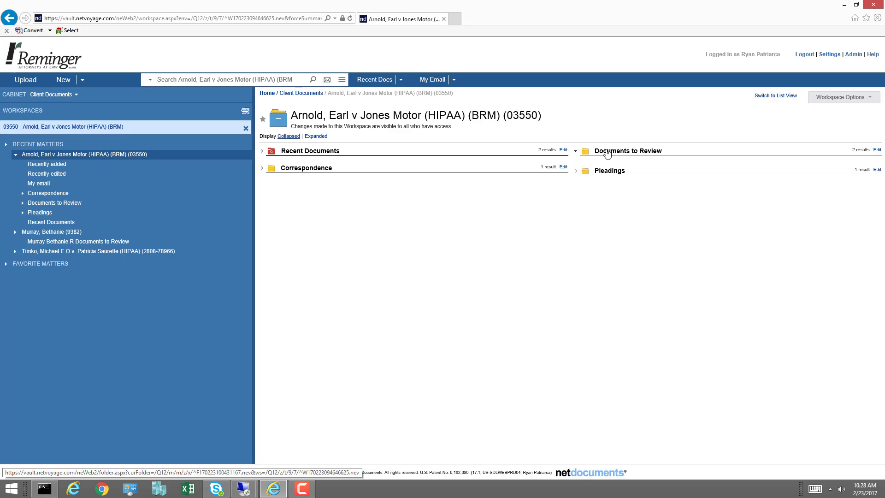
left_click(576, 172)
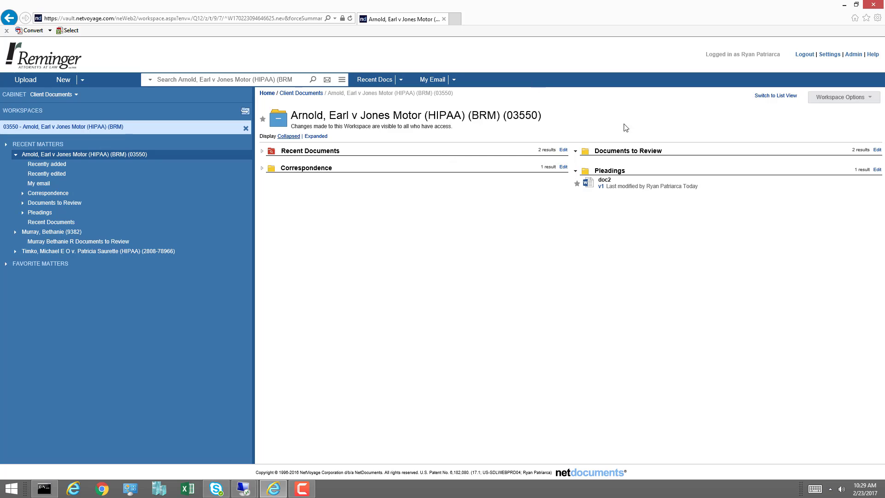
left_click(575, 151)
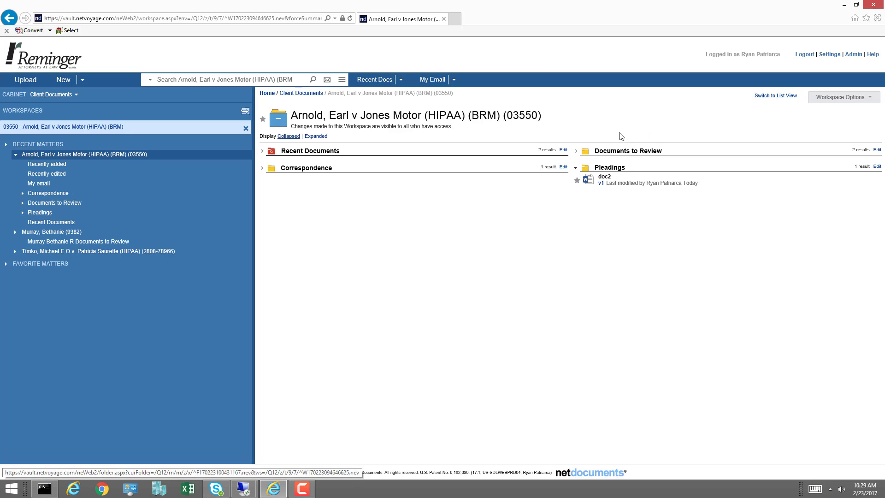